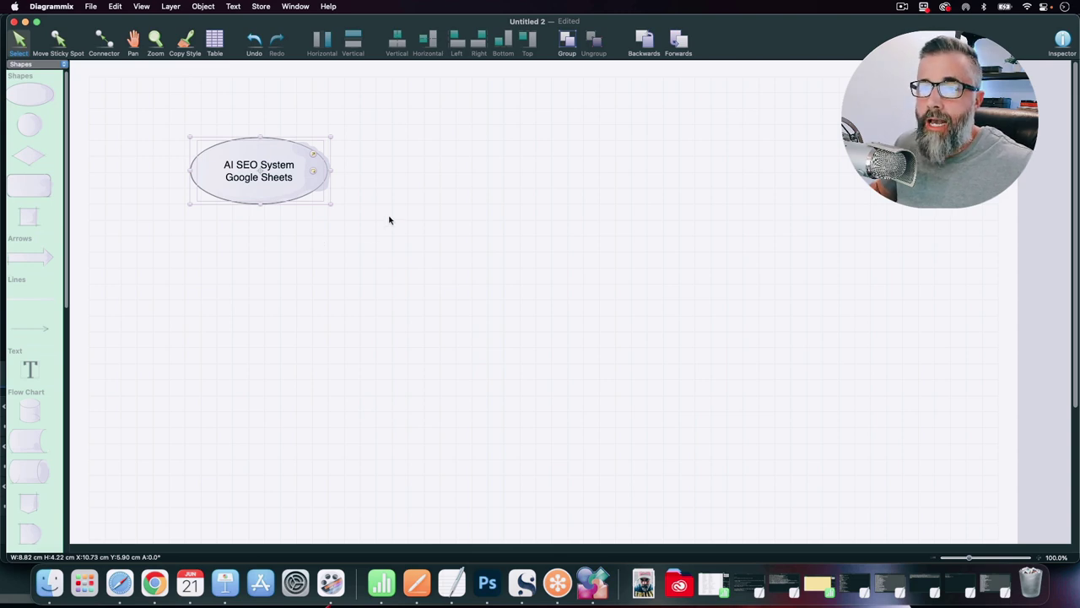
Step: Nudge the AI SEO System ellipse, then add an arrow and a rounded box to its right
mouse_move(287, 198)
mouse_down()
mouse_move(301, 191)
mouse_move(288, 195)
mouse_up()
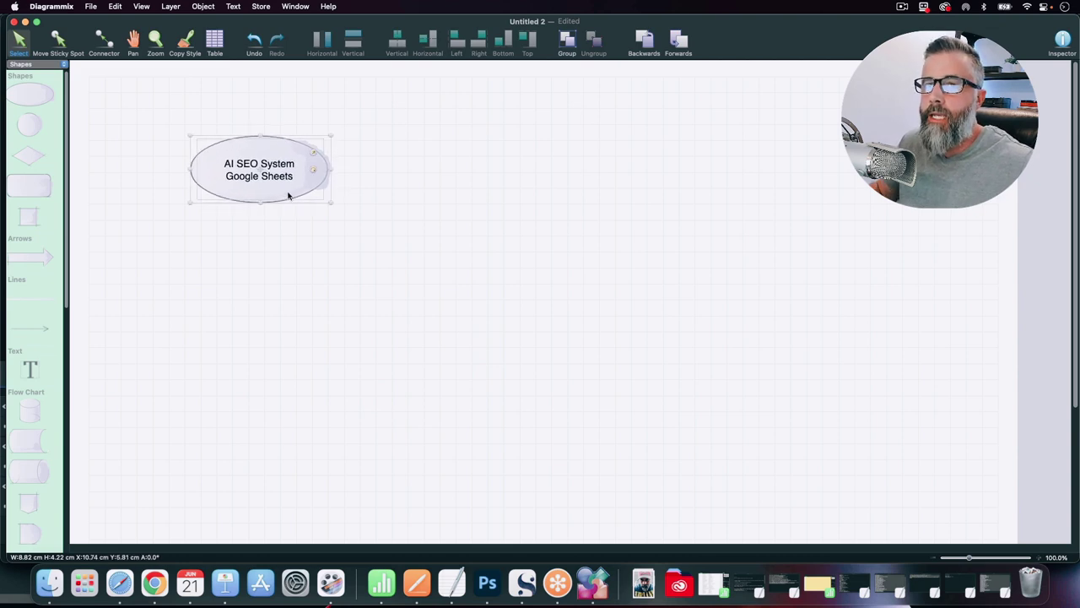
click(403, 189)
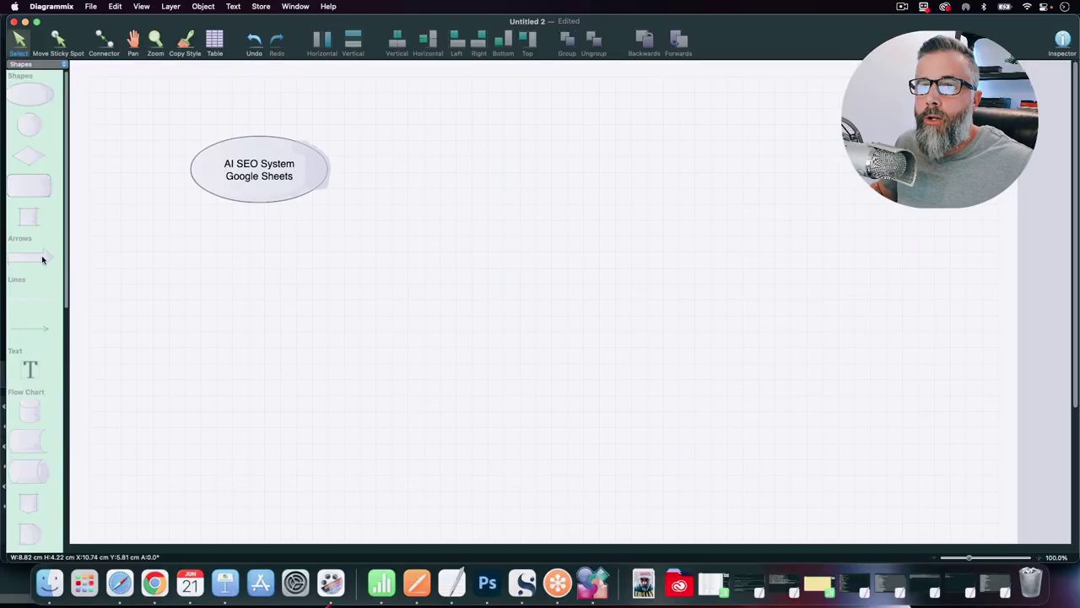
drag(41, 255, 382, 175)
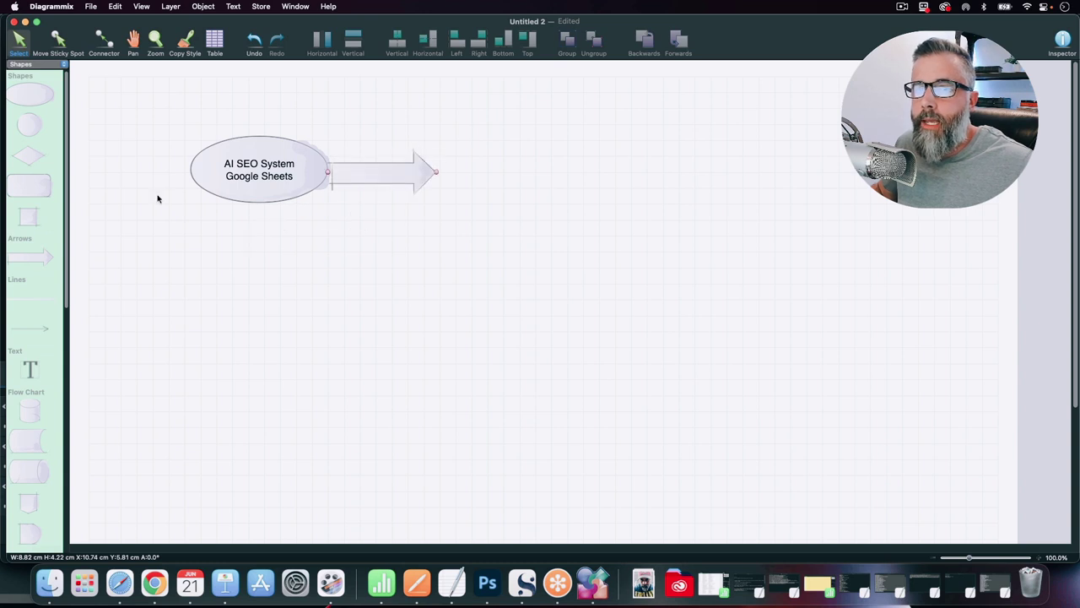
drag(25, 184, 493, 174)
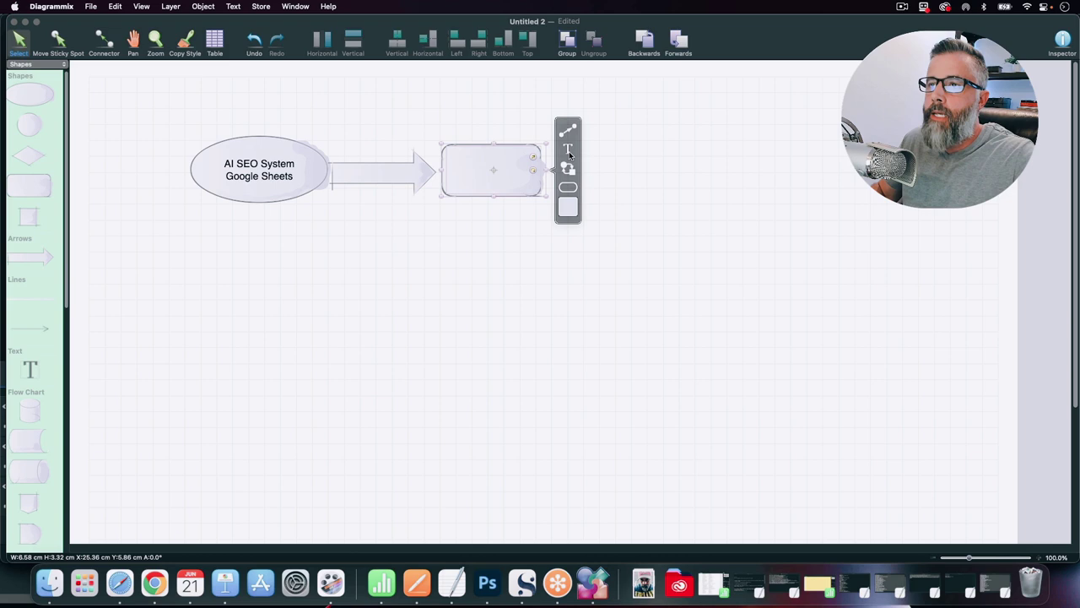
Step: Label the rounded box 'Make.com - 1000 operations for free'
click(570, 154)
text(Make;.co)
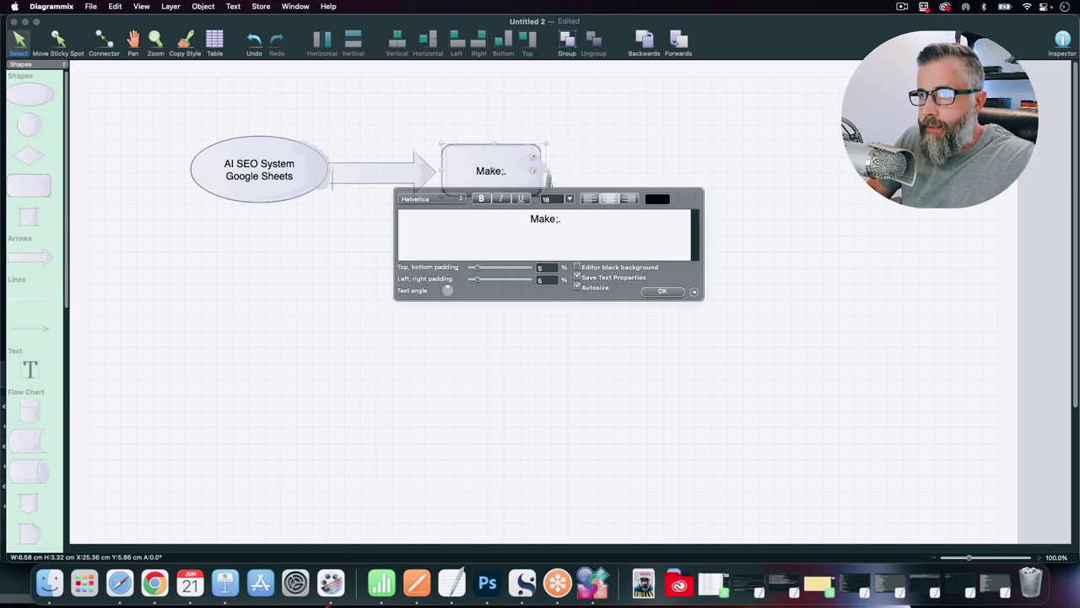
key(BackSpace)
key(BackSpace)
key(BackSpace)
key(BackSpace)
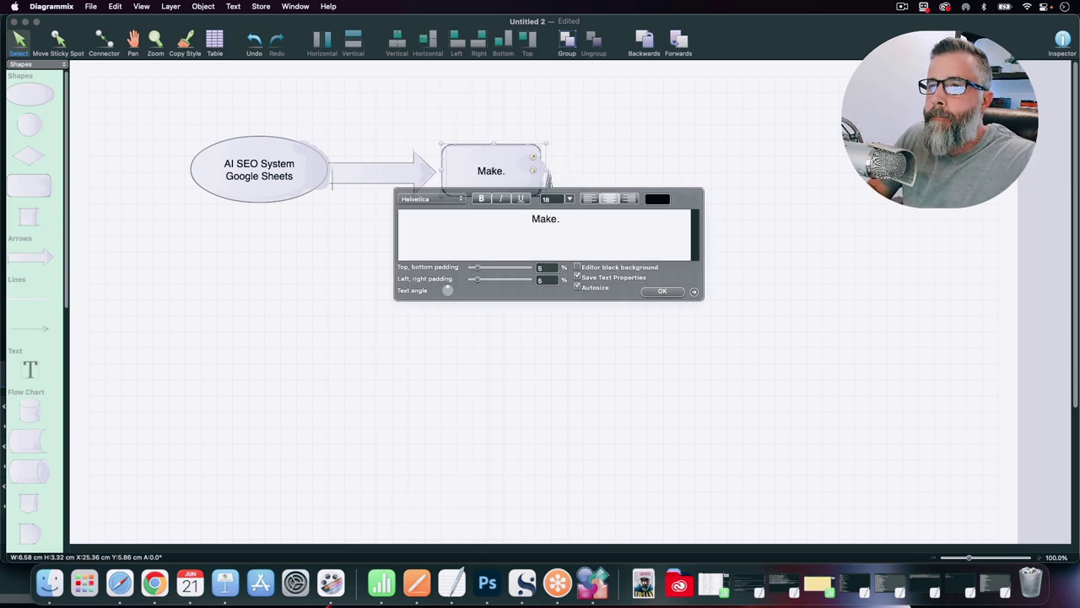
text(.com)
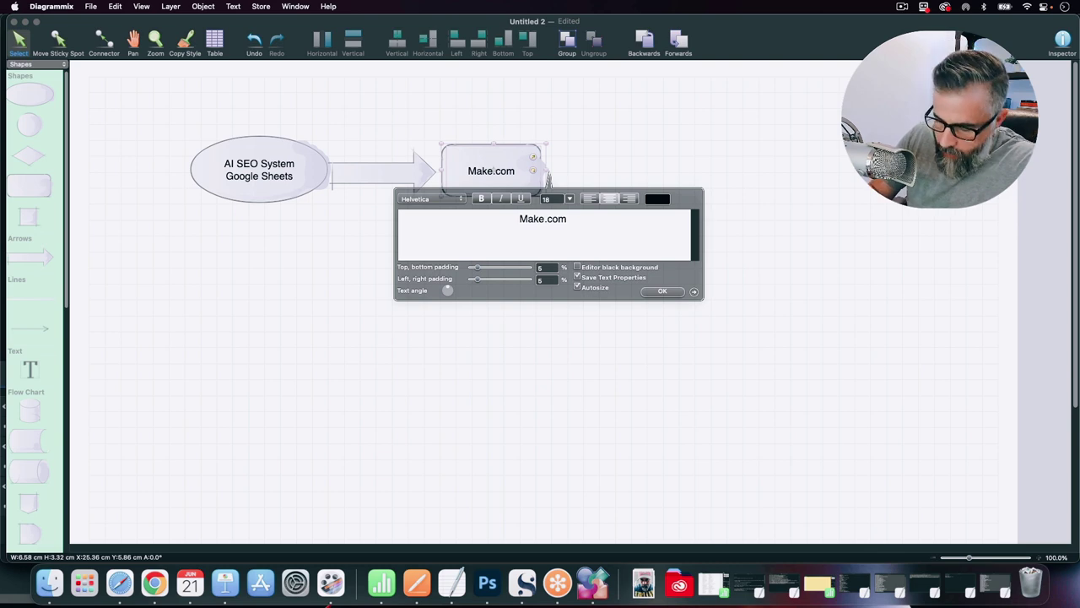
text( - 1000)
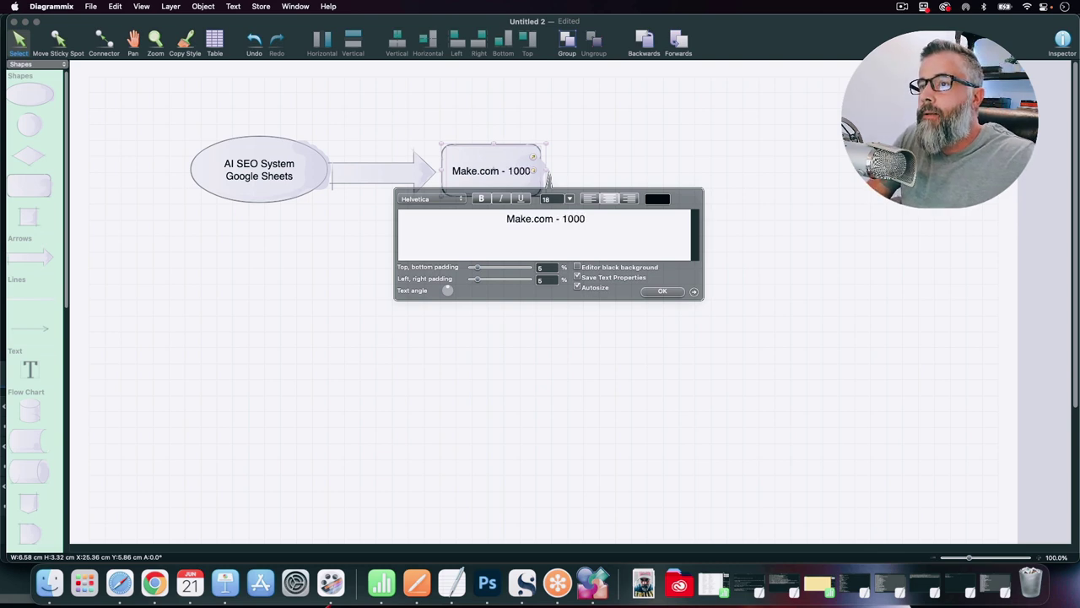
text( ppw)
key(BackSpace)
key(BackSpace)
key(BackSpace)
key(BackSpace)
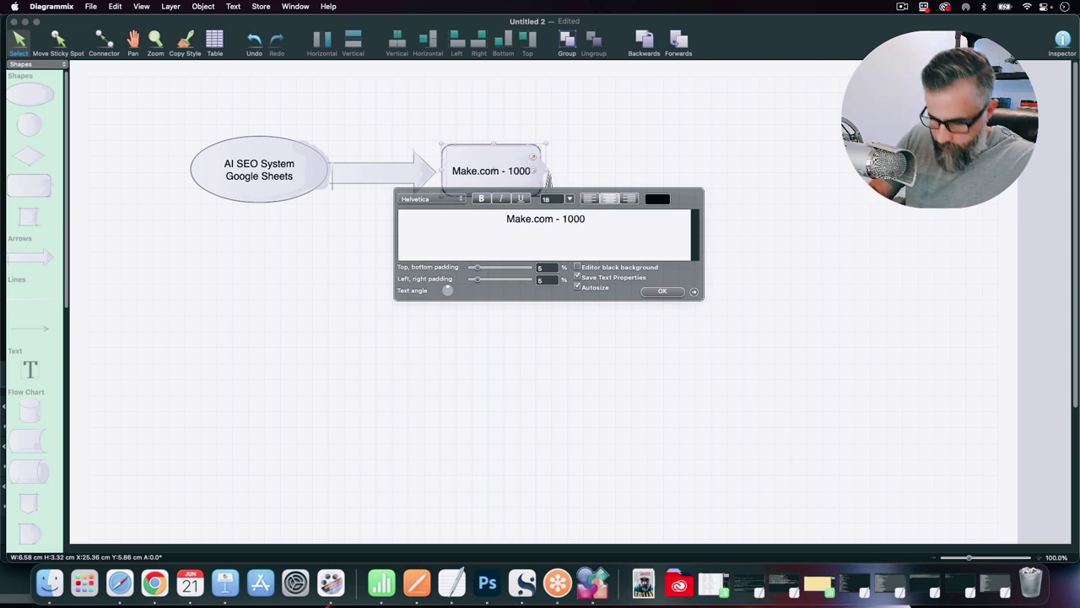
text(operations f)
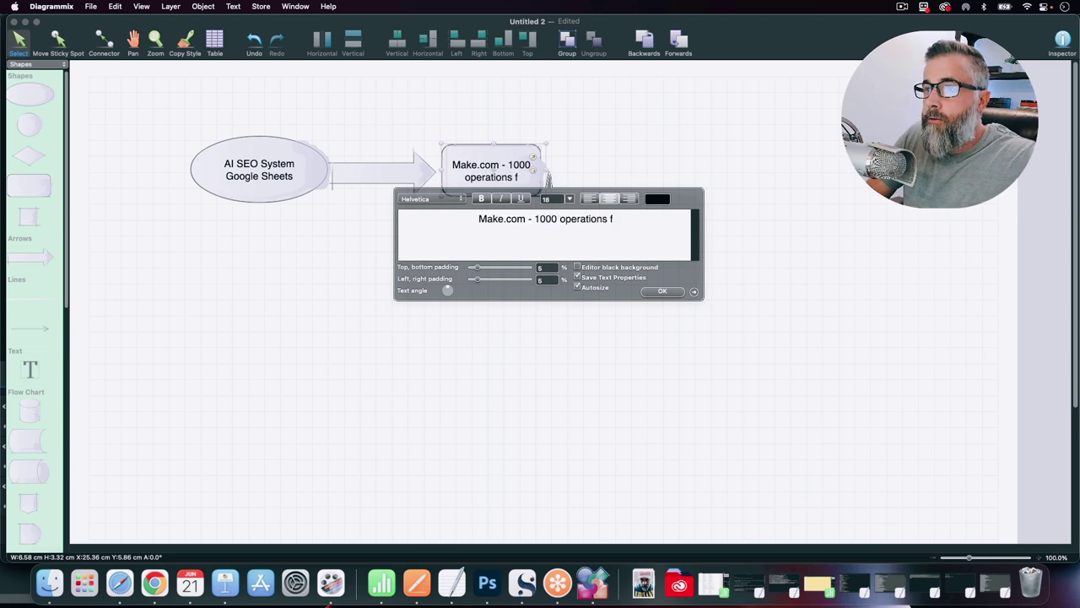
text(or free)
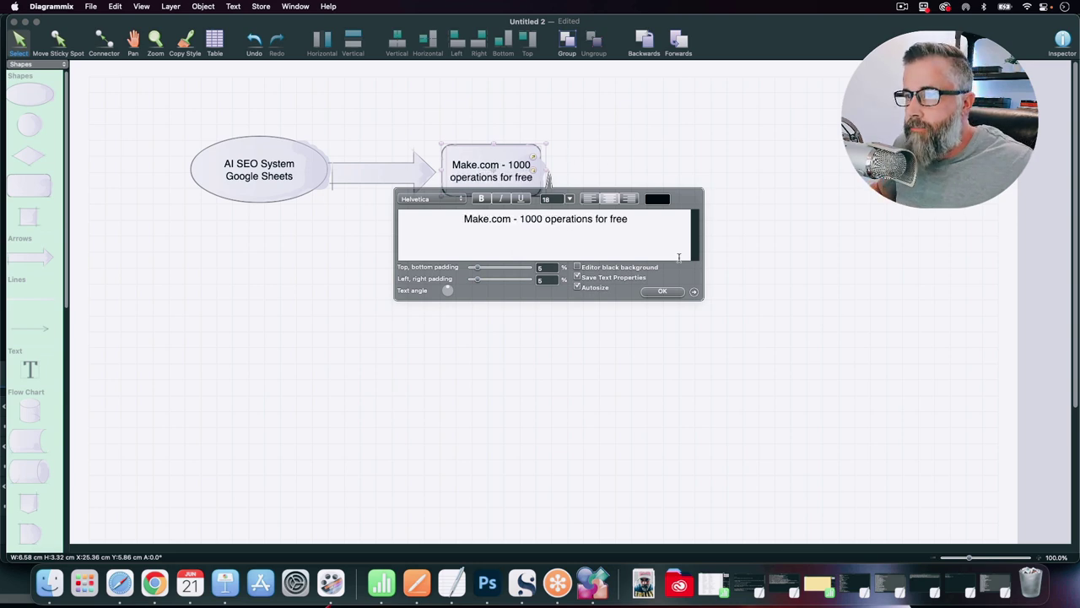
click(663, 291)
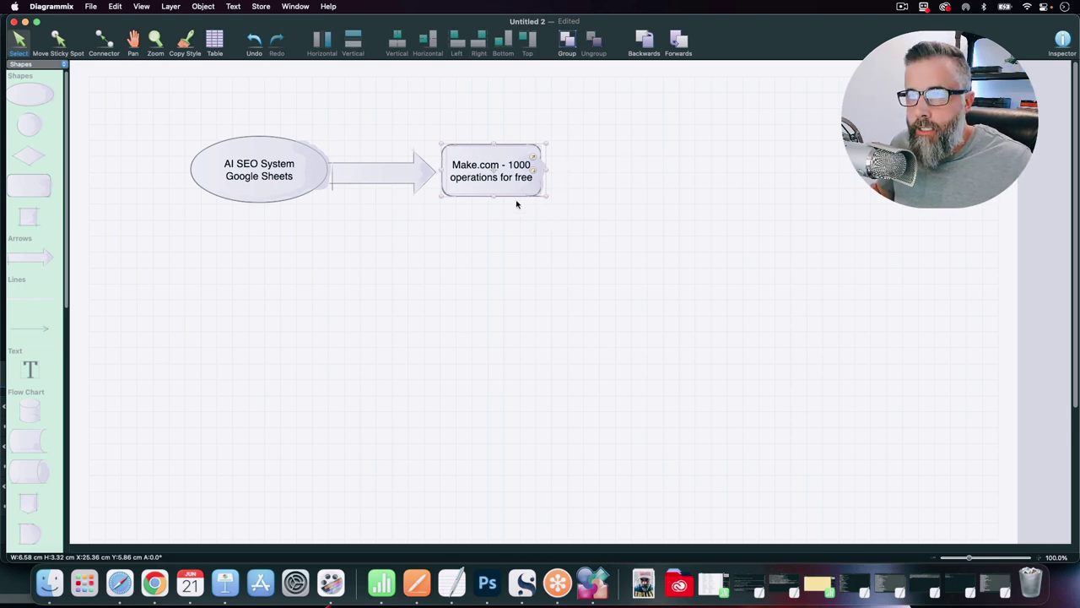
Step: Line up the AI SEO System ellipse and the Make.com box
click(245, 167)
mouse_move(244, 167)
mouse_down()
mouse_move(255, 178)
mouse_move(234, 175)
mouse_move(242, 158)
mouse_move(240, 167)
mouse_up()
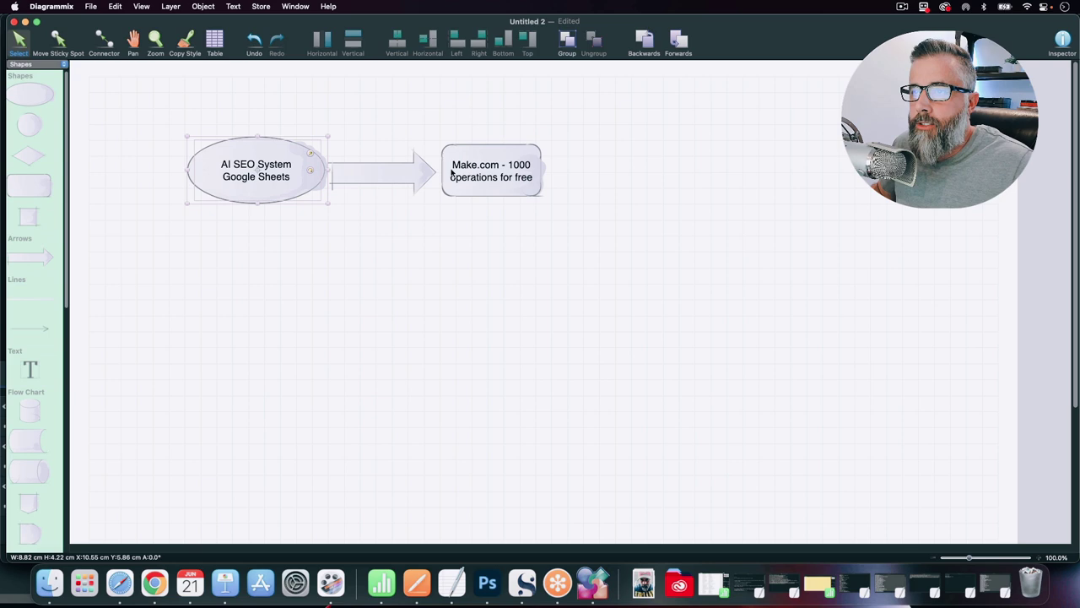
drag(480, 165, 474, 164)
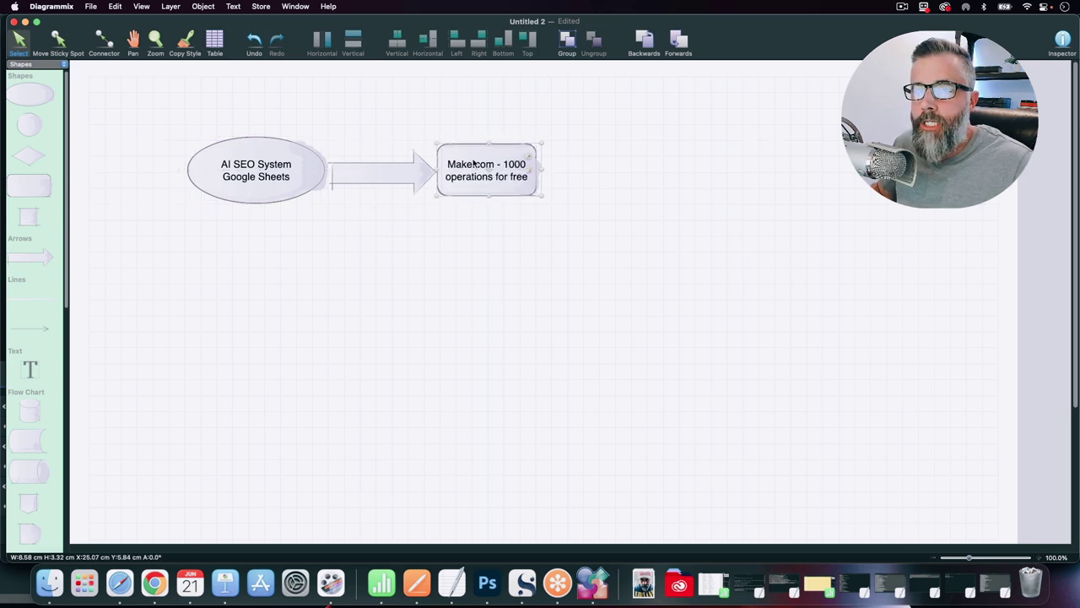
Step: Add a second arrow leading to an ellipse labelled 'Your Website (Wordpress platform)'
drag(46, 253, 593, 169)
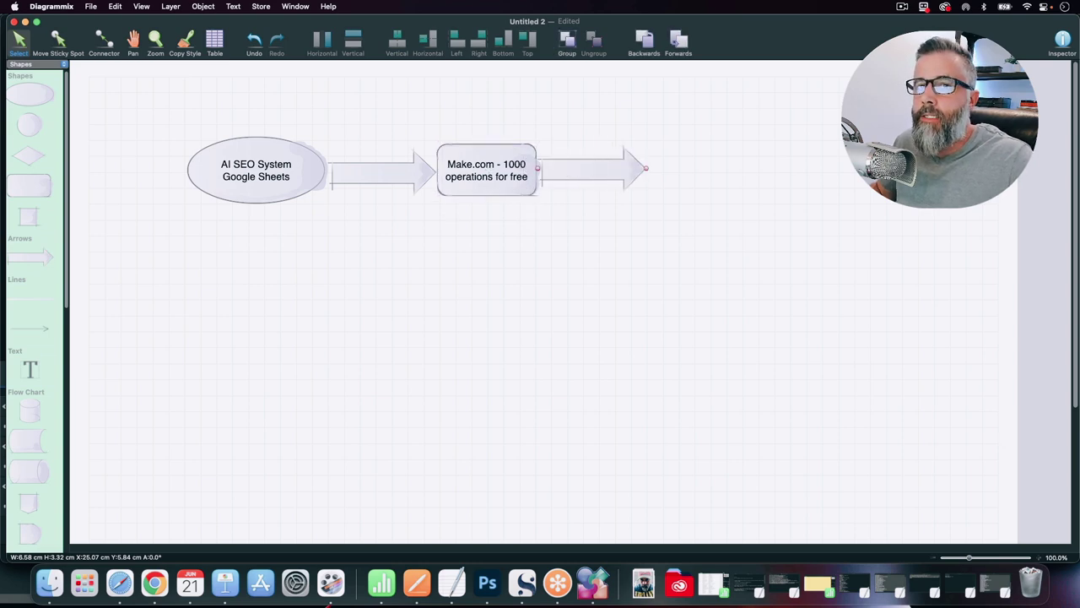
drag(27, 107, 719, 172)
double_click(719, 171)
text(Your Webs)
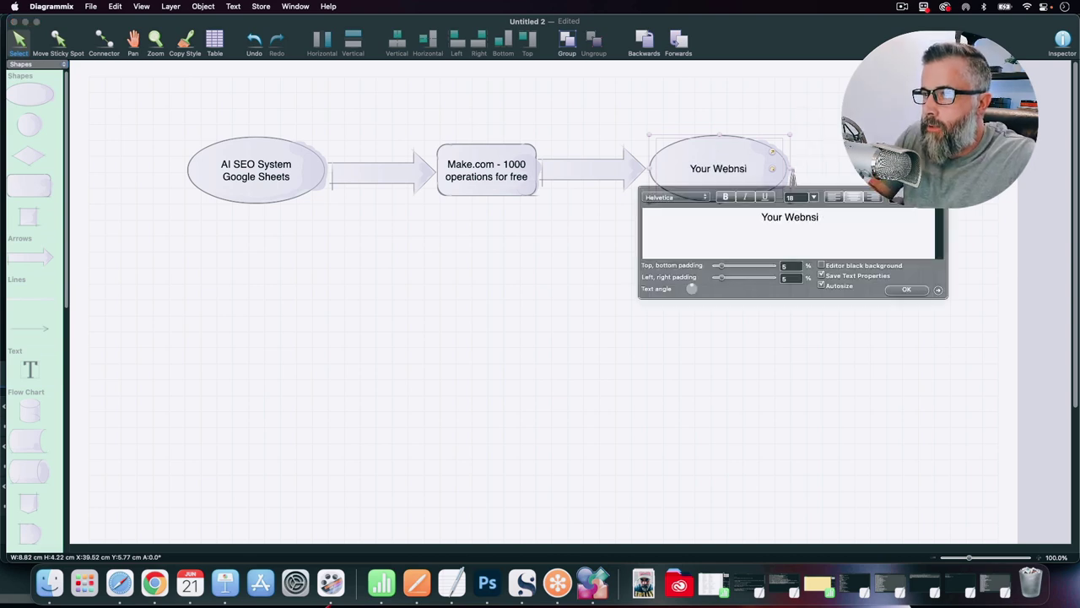
text(ite)
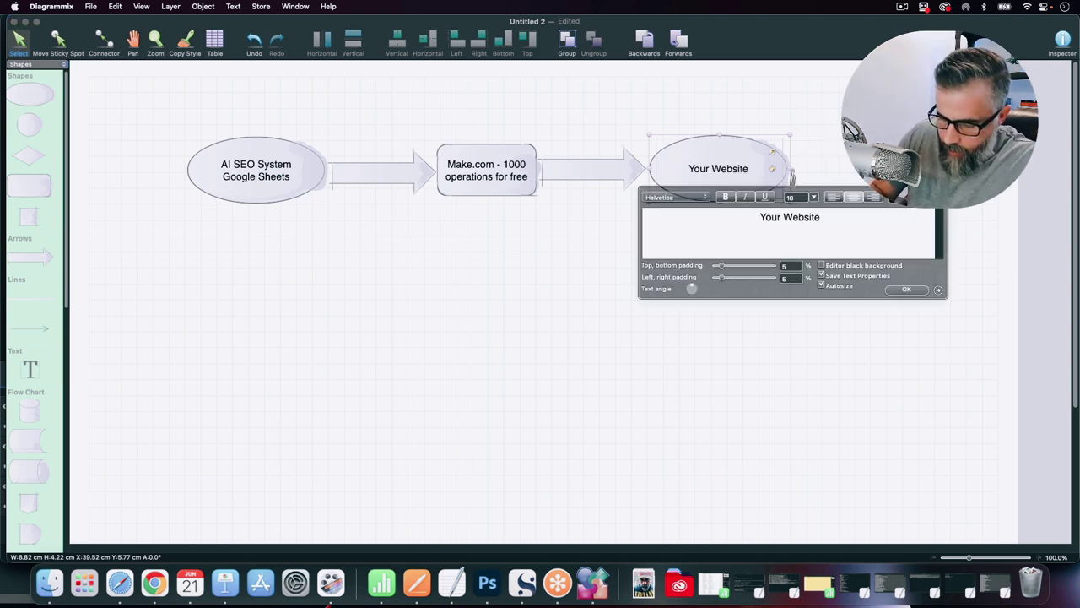
text( (Wordpress p)
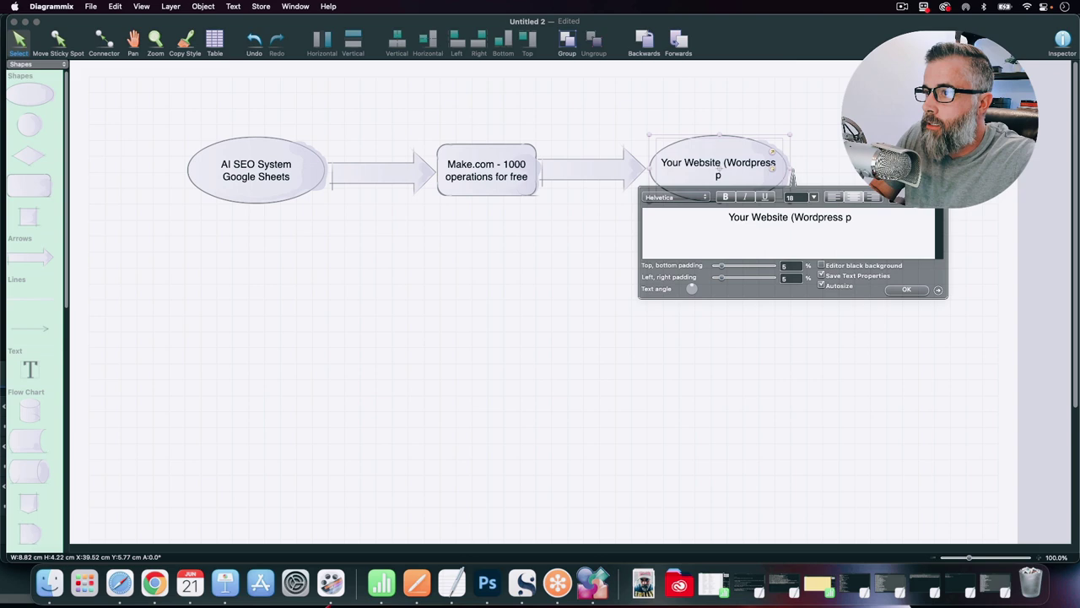
text(latform))
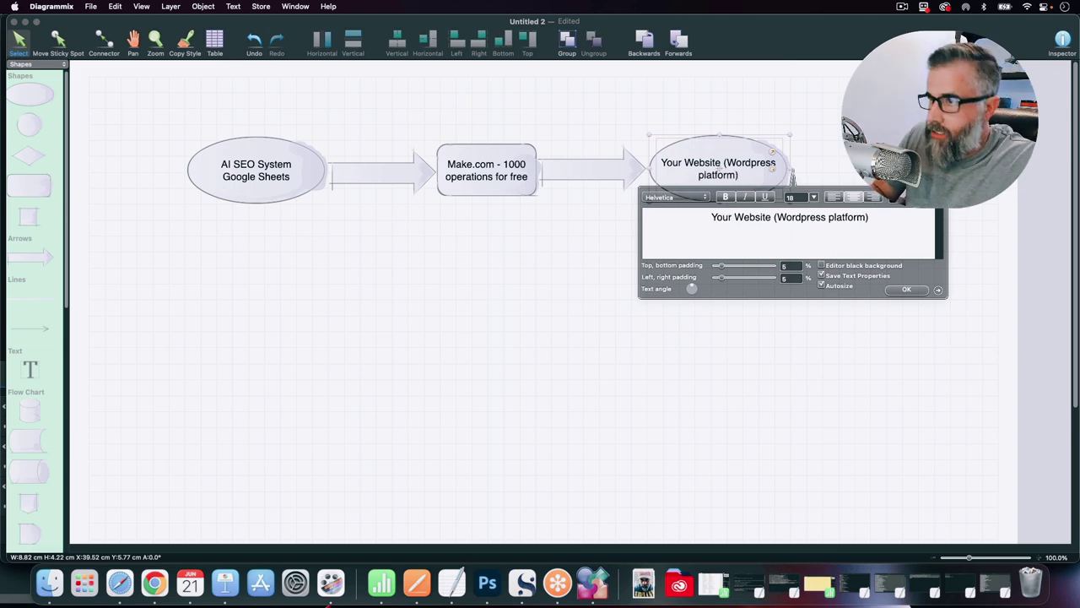
click(913, 291)
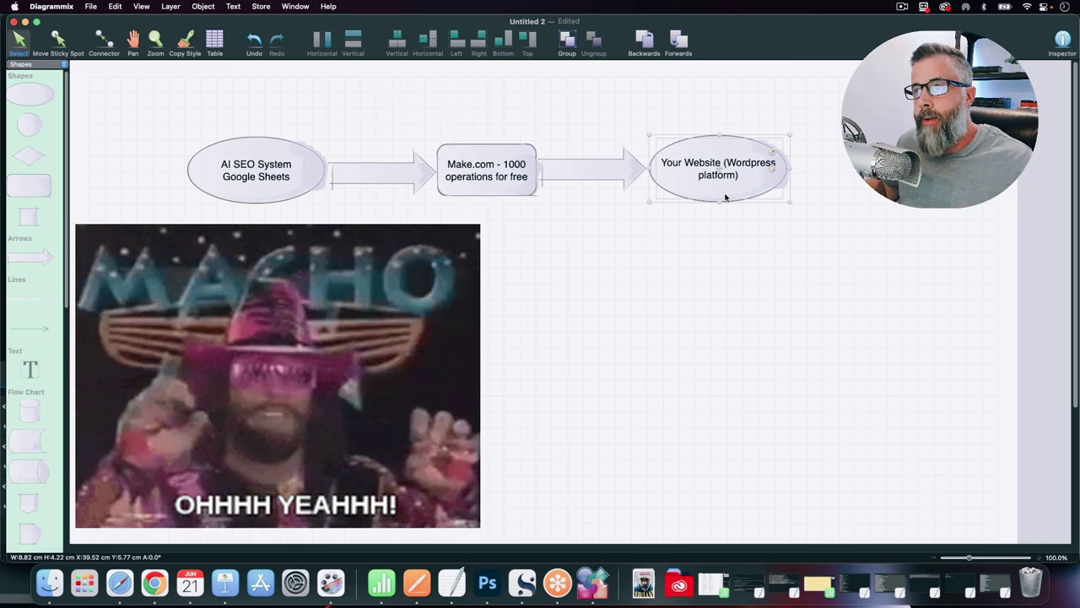
click(825, 186)
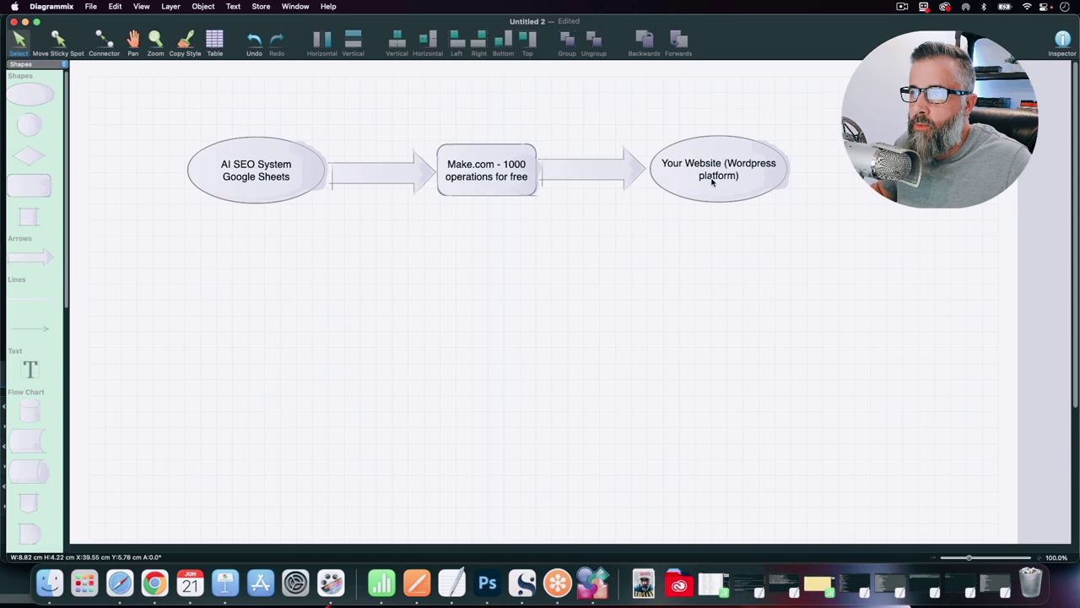
mouse_move(741, 181)
mouse_down()
mouse_move(752, 179)
mouse_move(743, 186)
mouse_up()
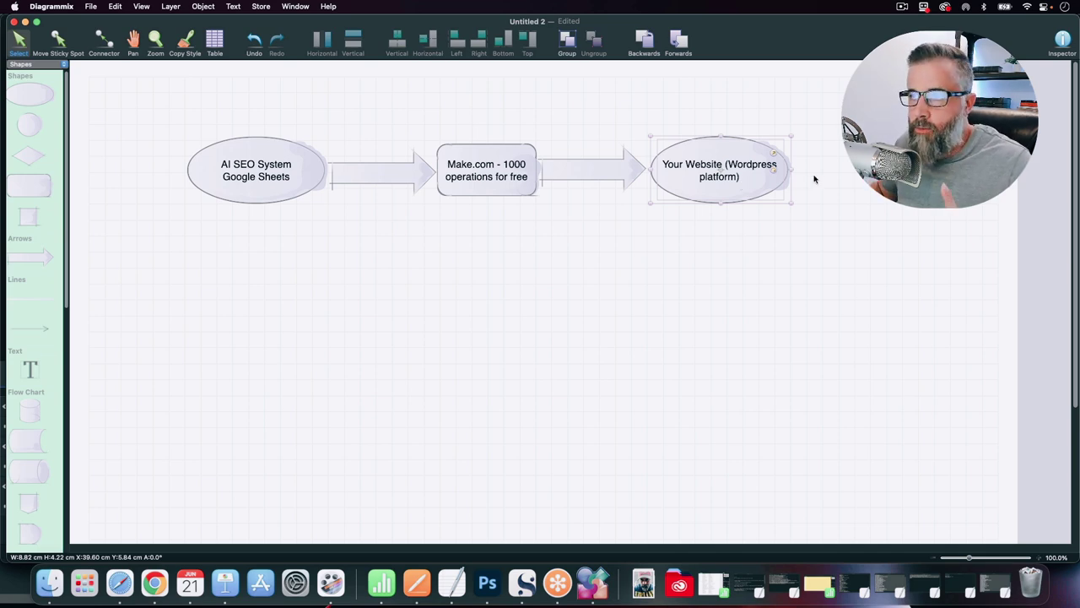
click(852, 180)
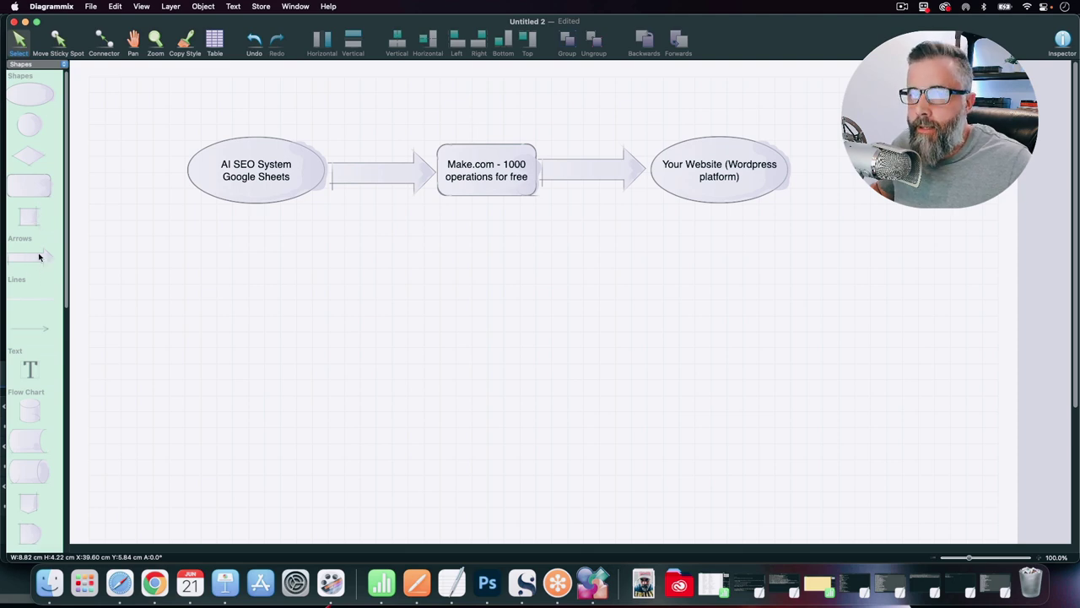
Step: Add a square labelled 'Social - Wordpress.com Tumblr,Blogger' and move it down and left
drag(35, 223, 534, 312)
click(595, 290)
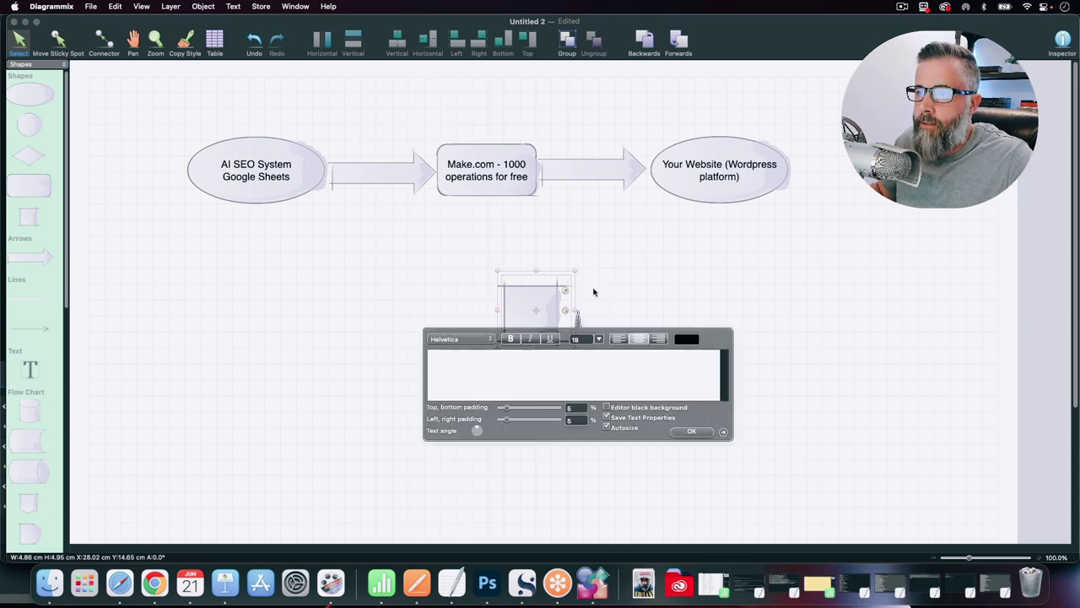
text(Social)
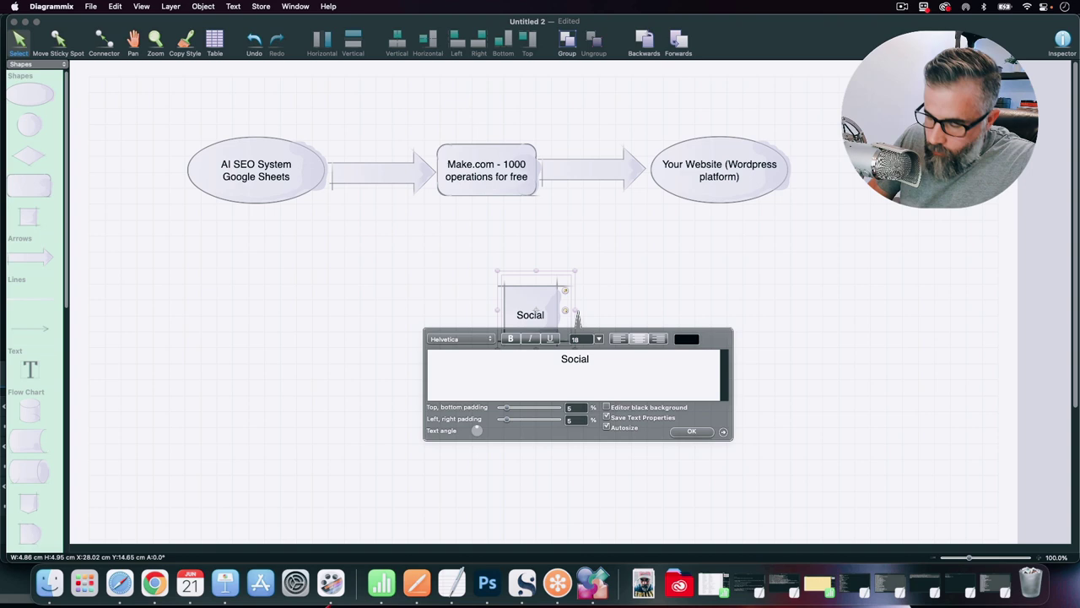
text( - Wpr)
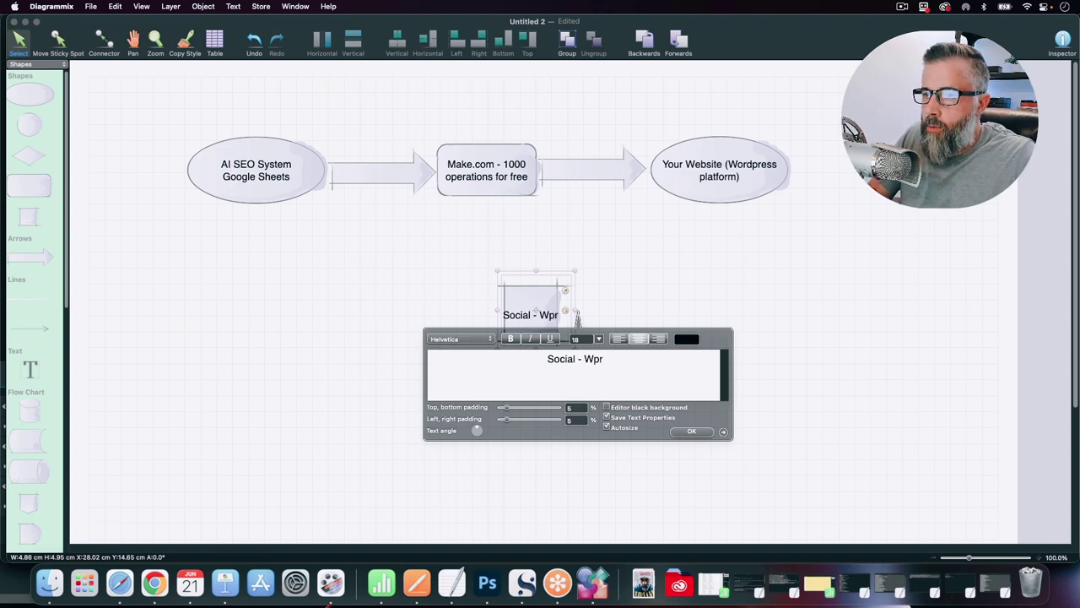
key(BackSpace)
key(BackSpace)
text(ordpre)
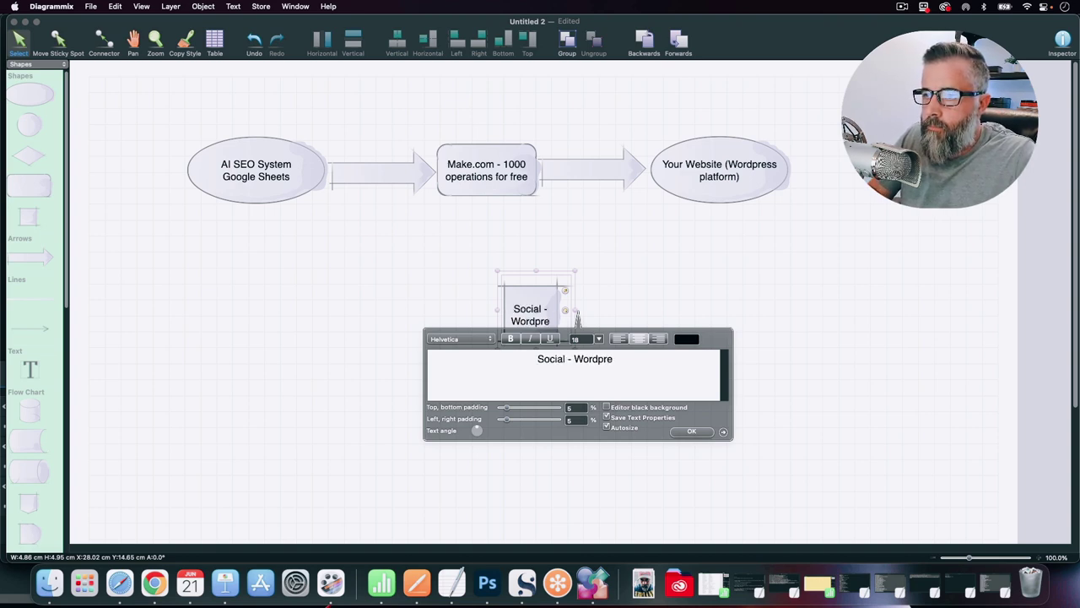
text(ss.com Tumb)
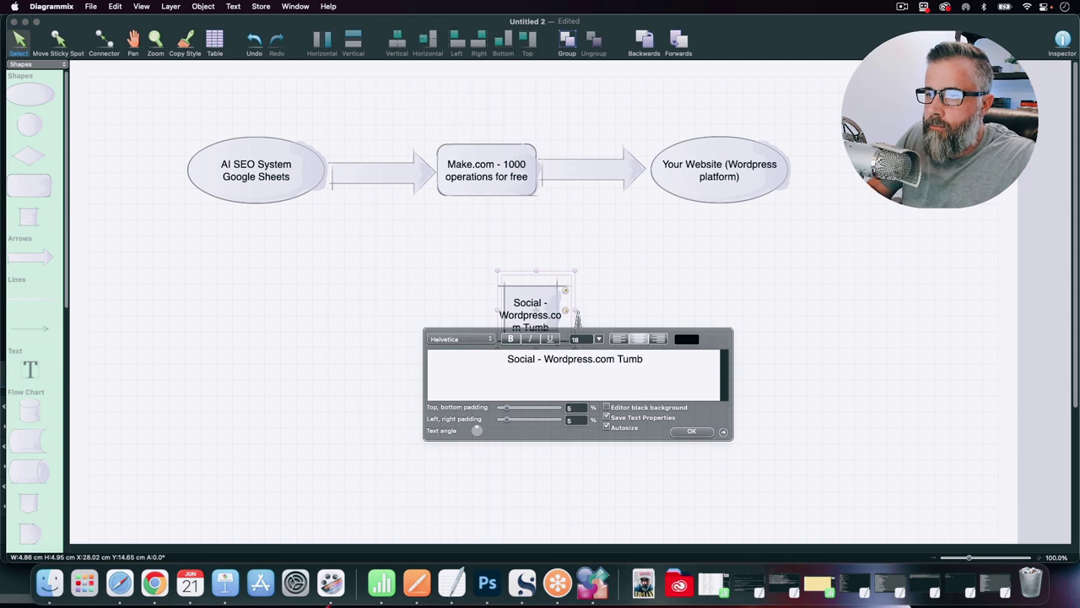
text(lr,Blogg)
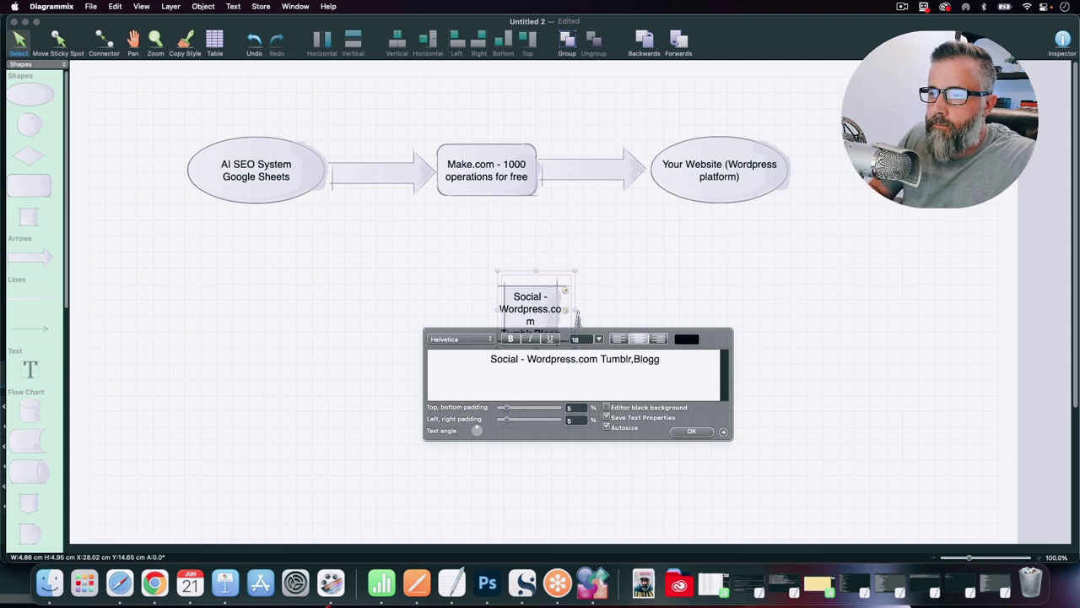
text(er)
click(691, 431)
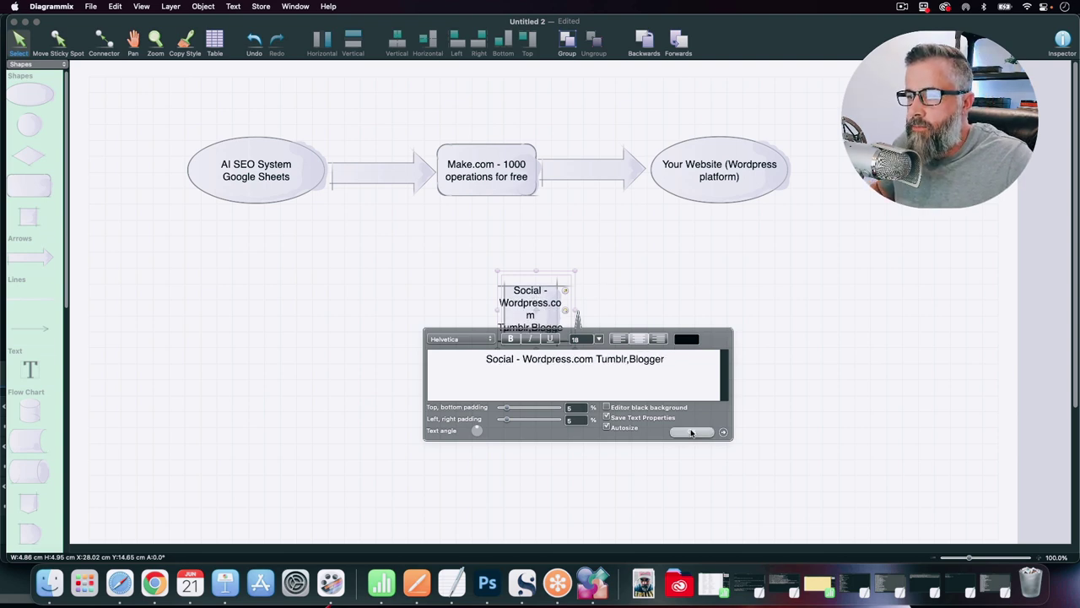
mouse_move(575, 349)
mouse_down()
mouse_move(603, 386)
mouse_move(552, 321)
mouse_move(632, 395)
mouse_up()
drag(558, 380, 471, 422)
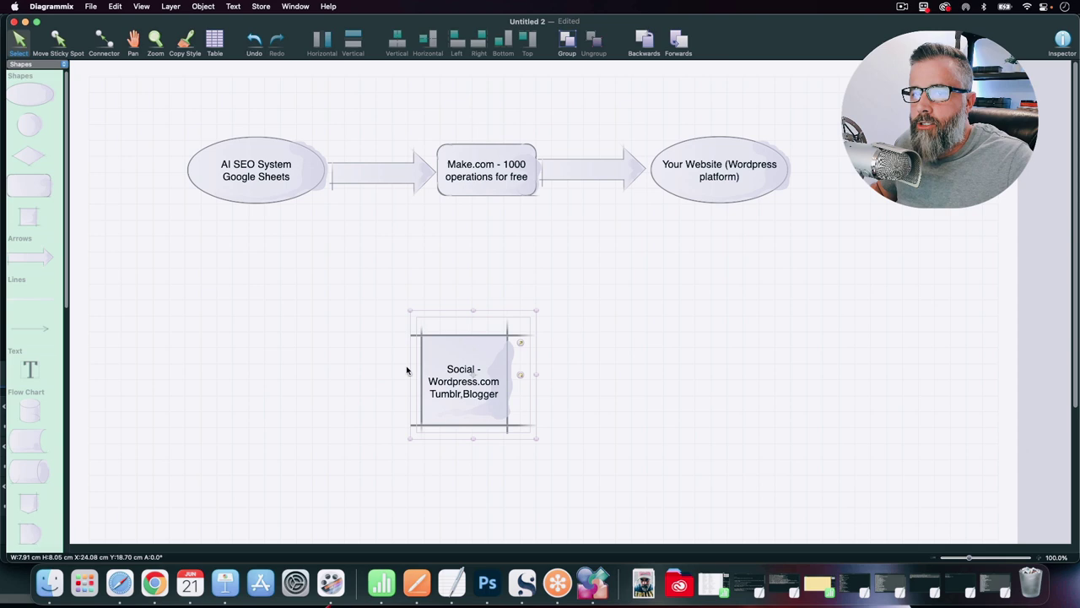
Step: Add a downward arrow under Your Website leading to a rounded box labelled 'Ifttt'
drag(38, 259, 673, 335)
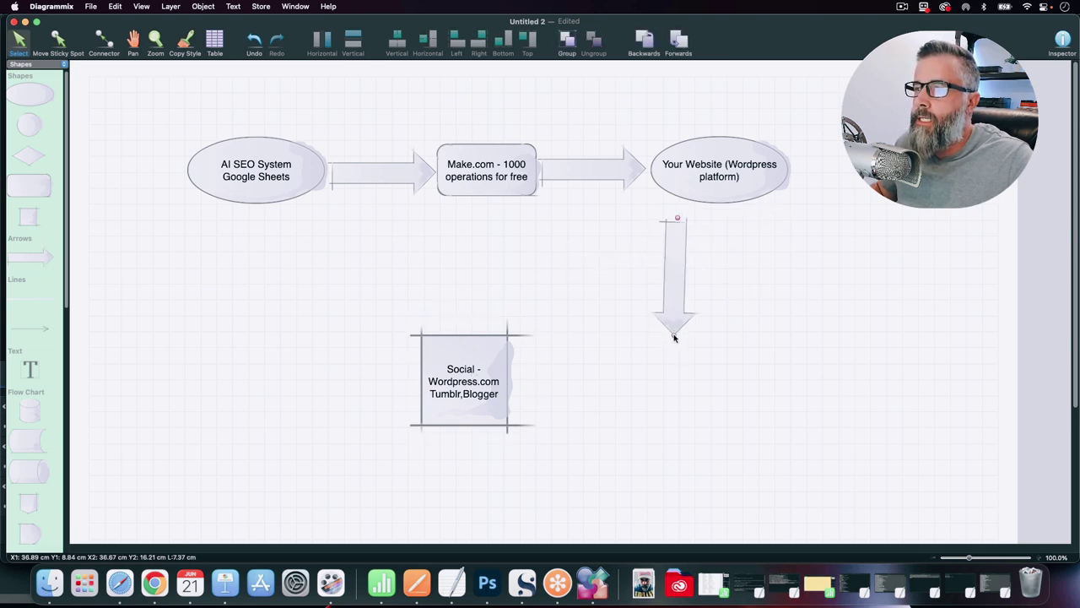
drag(684, 265, 724, 243)
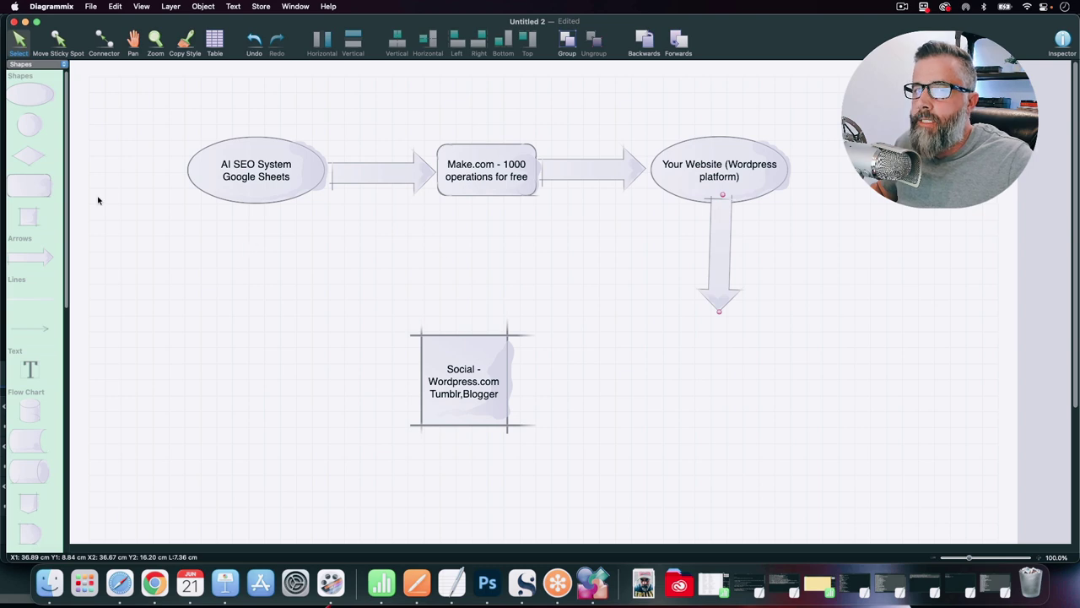
drag(42, 187, 697, 352)
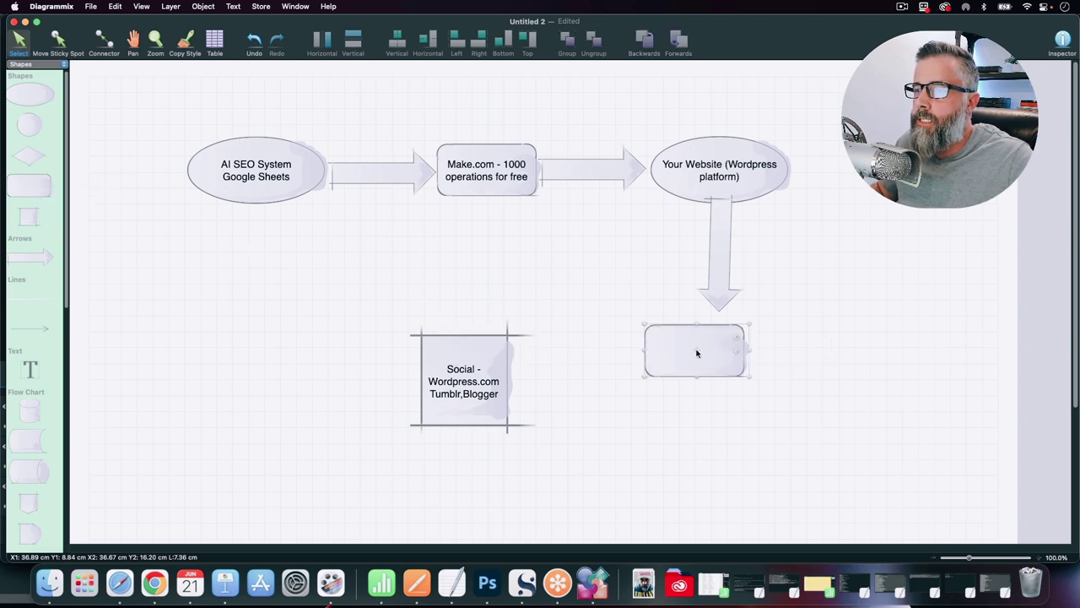
click(772, 329)
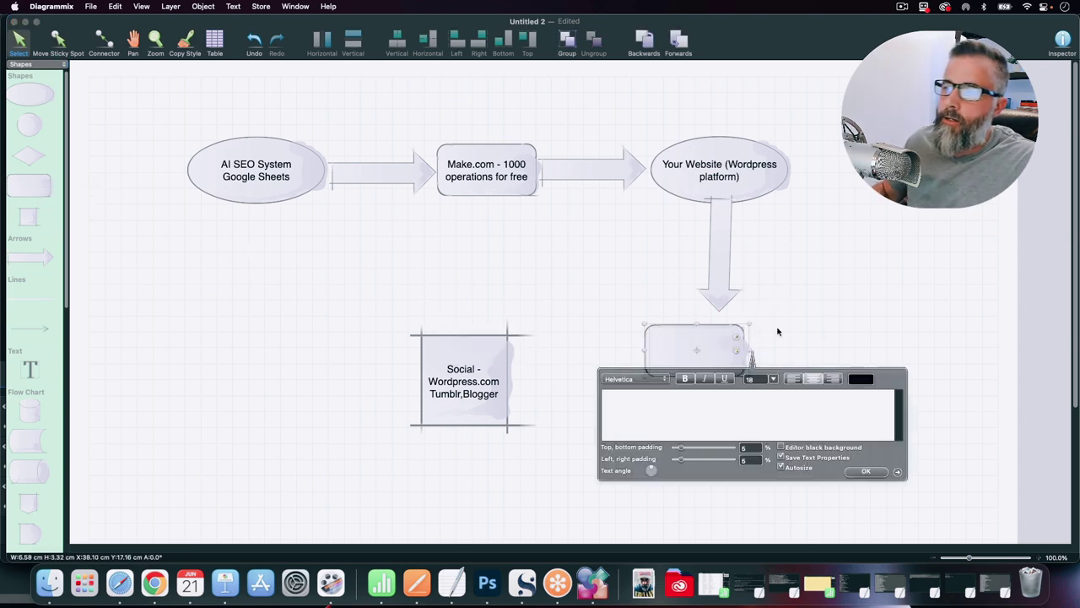
text(Iftttt)
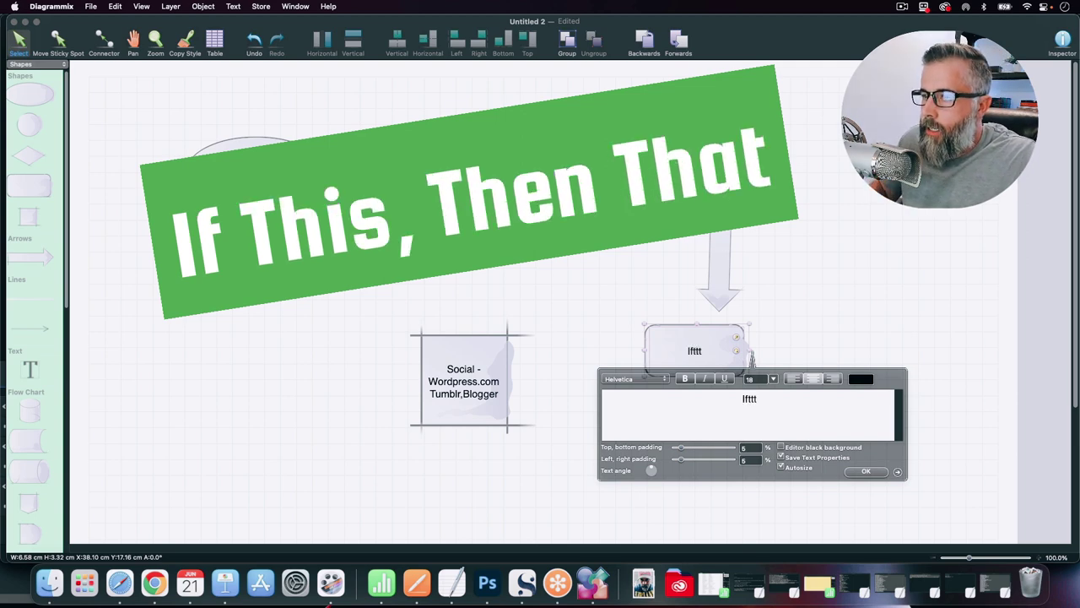
click(881, 470)
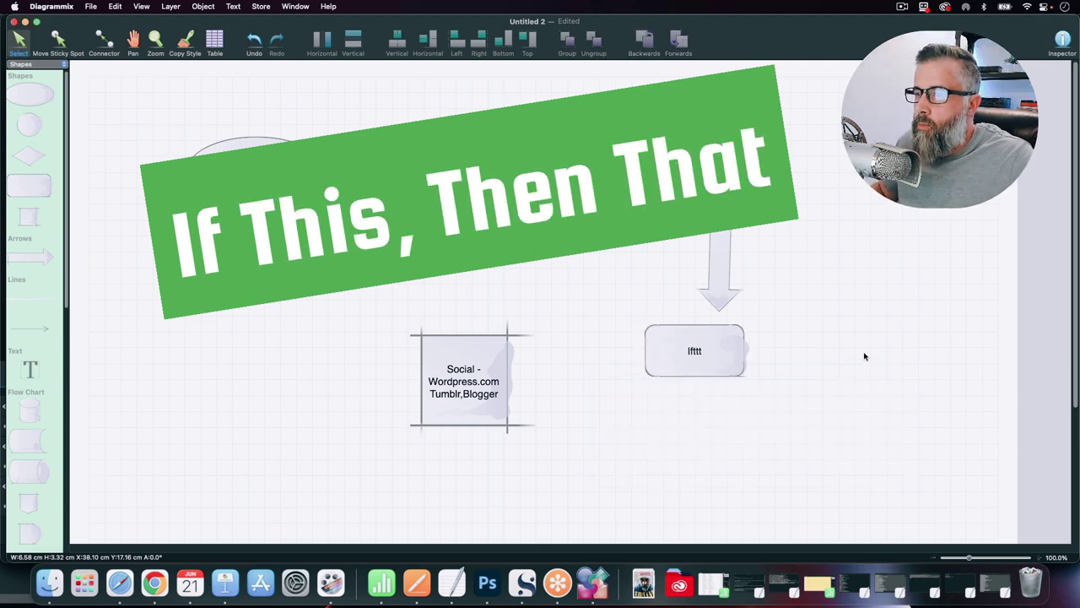
drag(725, 365, 748, 360)
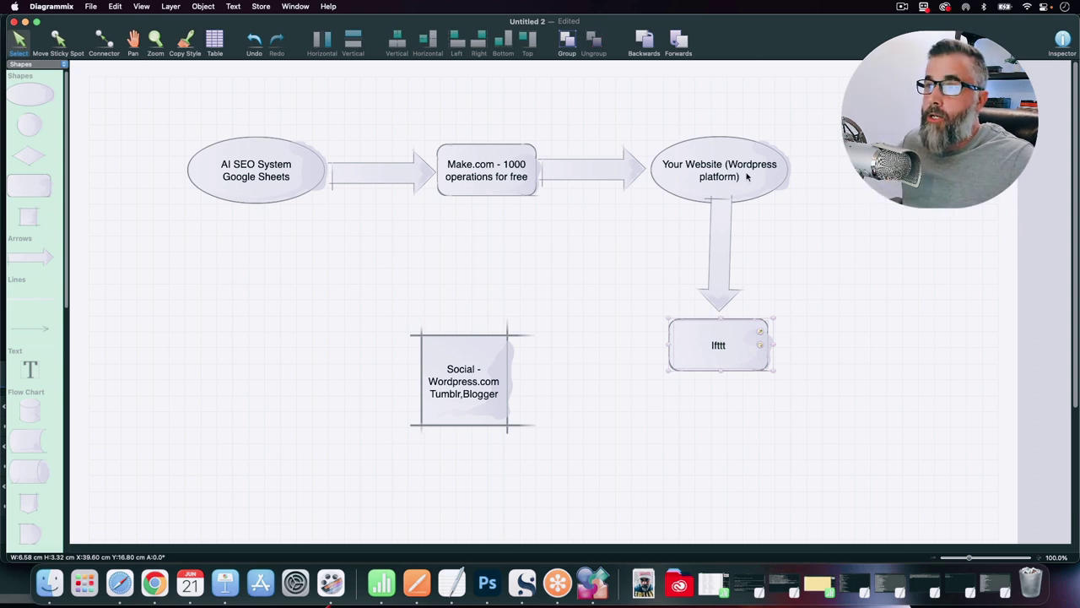
Step: Add a left-pointing arrow from the Ifttt box toward the Social box, level with Ifttt
drag(716, 361, 723, 355)
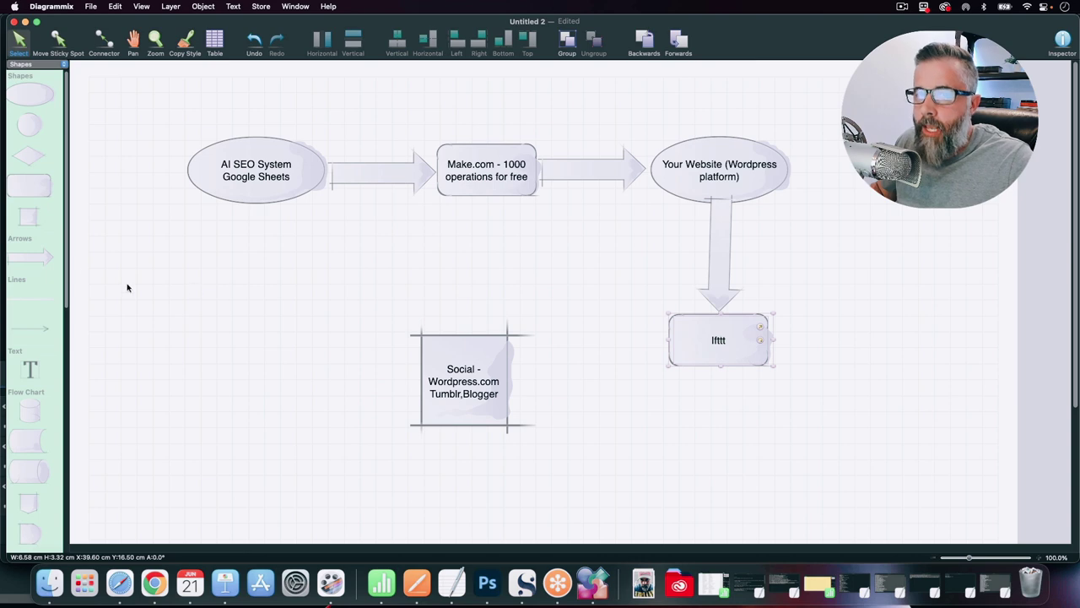
drag(36, 259, 507, 376)
drag(609, 382, 667, 358)
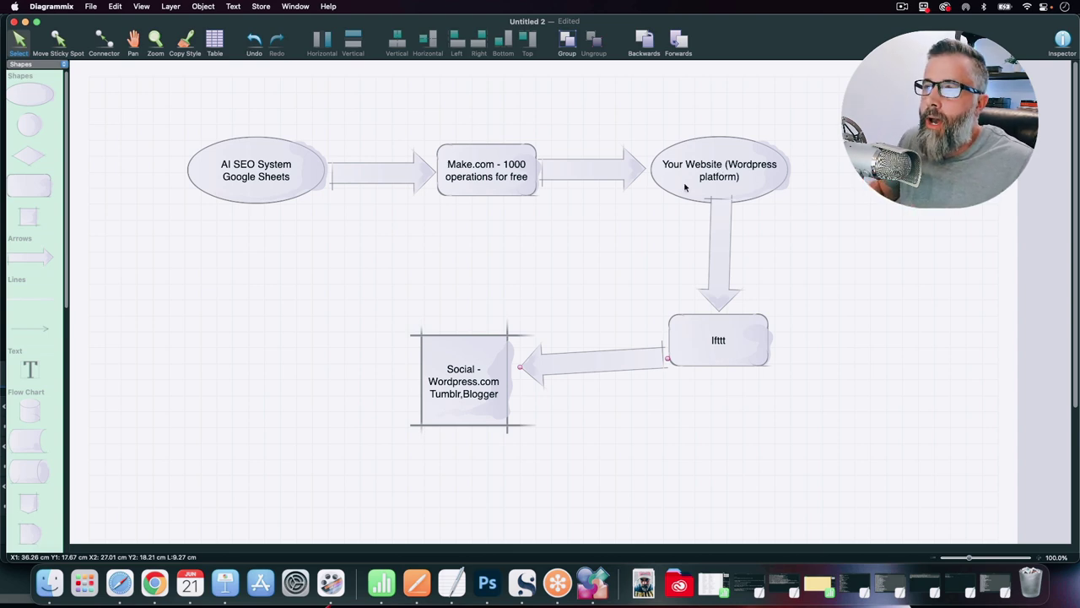
Step: Align the Your Website ellipse, the down arrow and the Social box
drag(724, 165, 721, 161)
drag(724, 258, 724, 262)
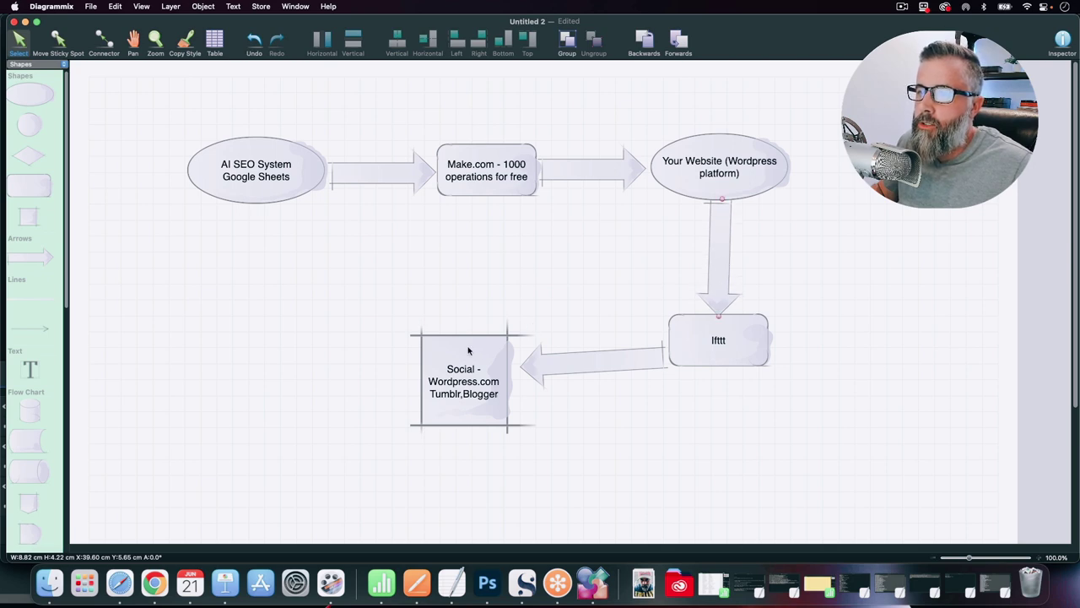
mouse_move(467, 352)
mouse_down()
mouse_move(504, 350)
mouse_move(464, 352)
mouse_move(499, 337)
mouse_move(477, 341)
mouse_up()
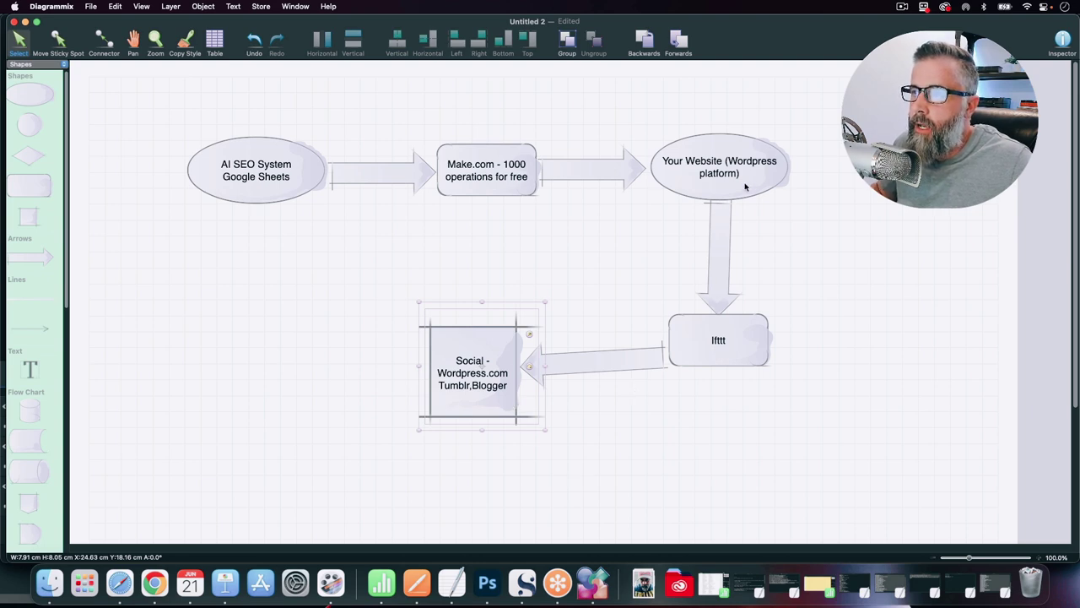
Step: Shift the Your Website ellipse slightly right and the AI SEO System ellipse slightly lower
mouse_move(746, 187)
mouse_down()
mouse_move(766, 182)
mouse_move(744, 188)
mouse_up()
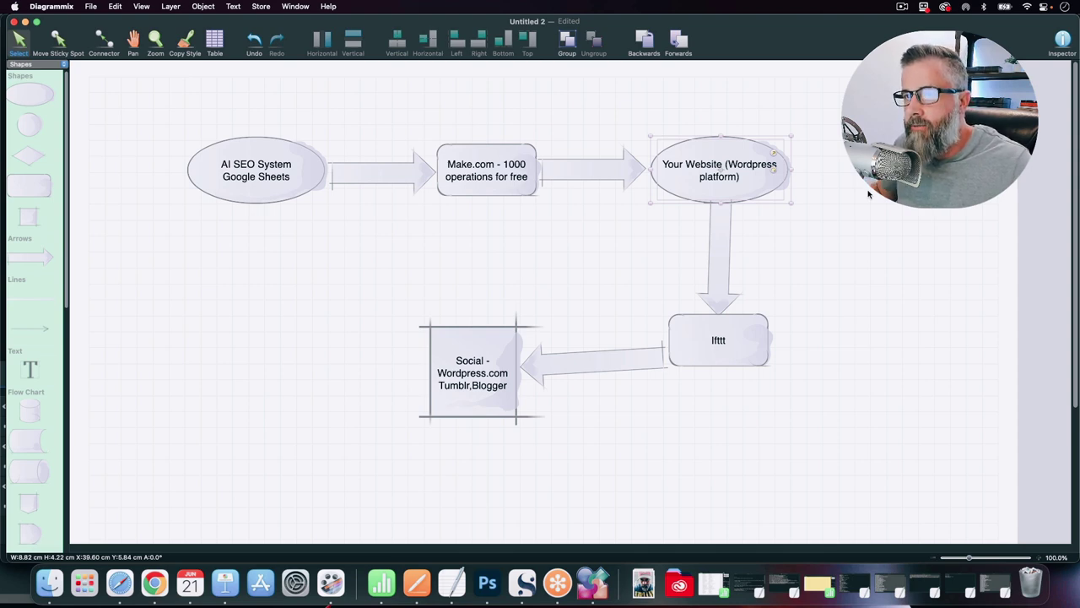
click(842, 224)
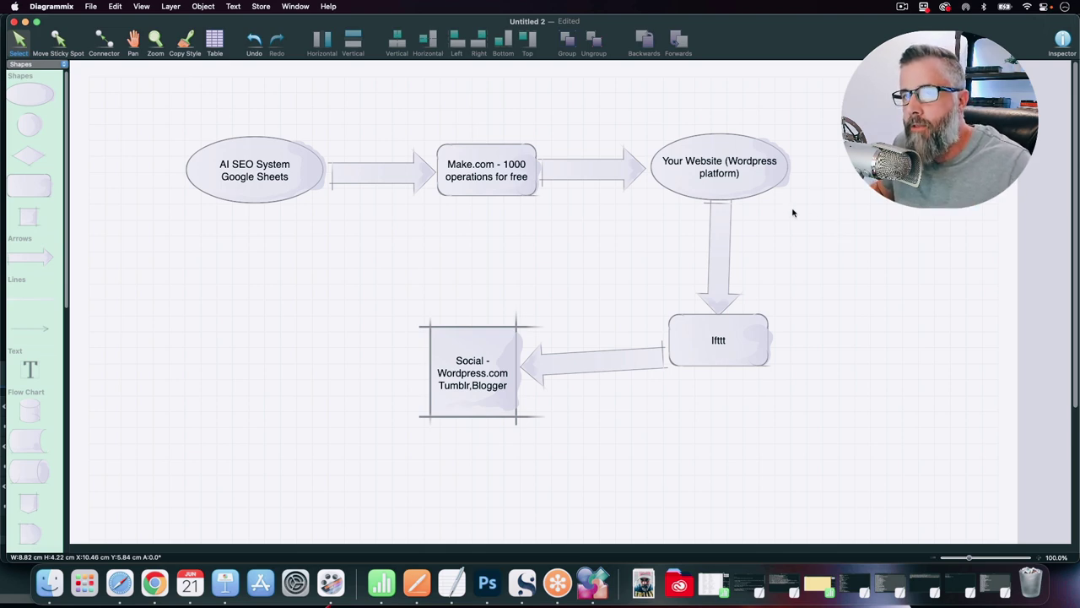
mouse_move(267, 181)
mouse_down()
mouse_move(279, 198)
mouse_move(256, 190)
mouse_move(266, 181)
mouse_up()
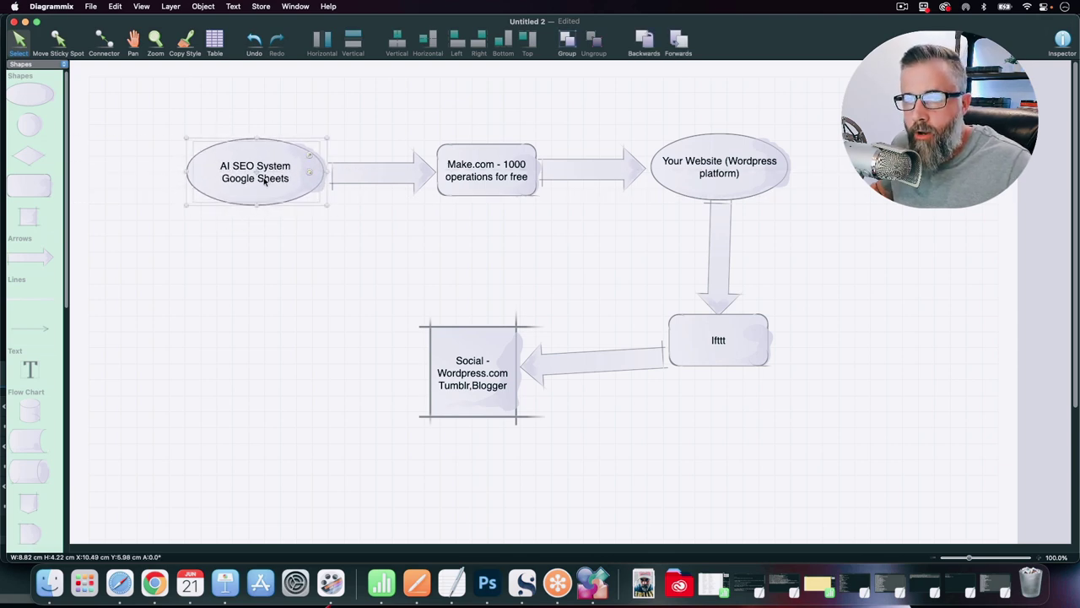
click(296, 242)
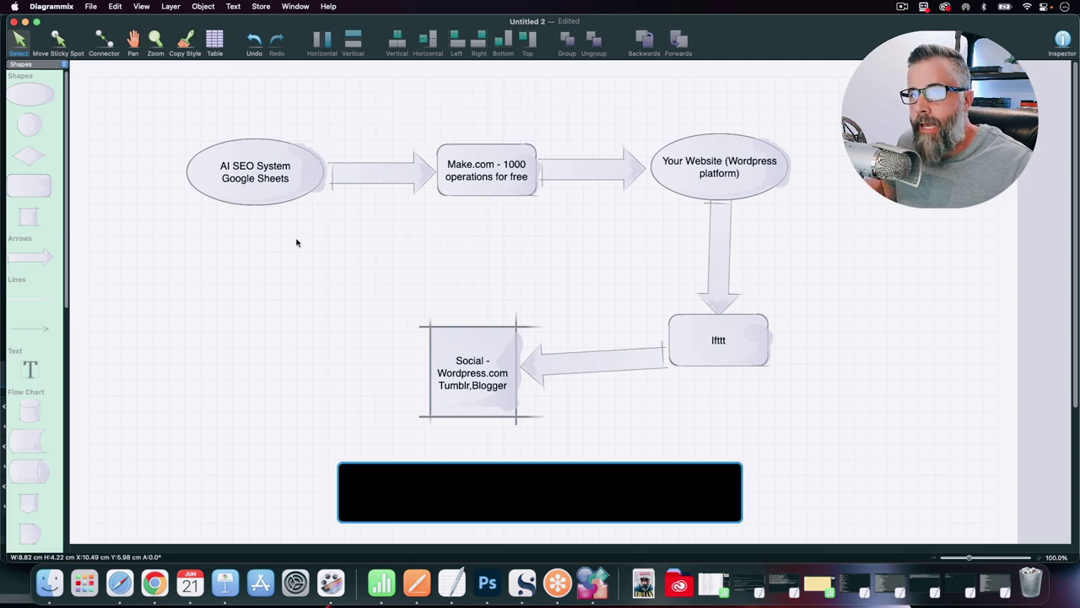